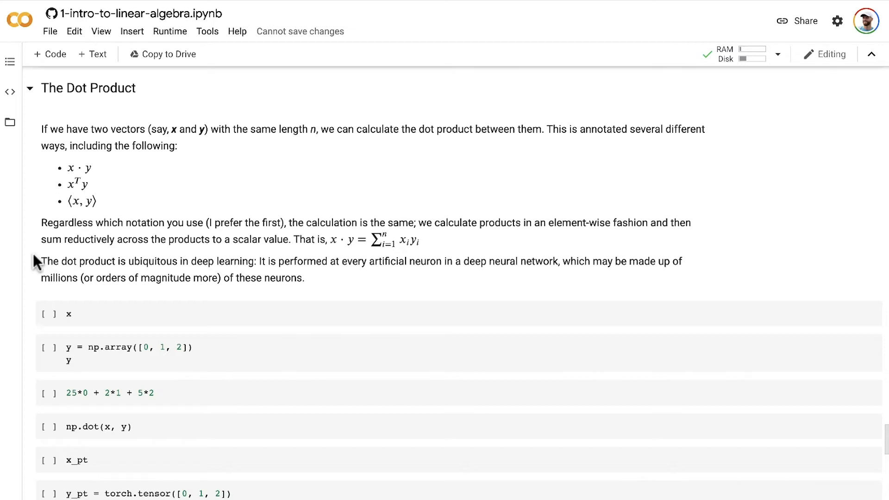
scroll(34, 254, "down", 1)
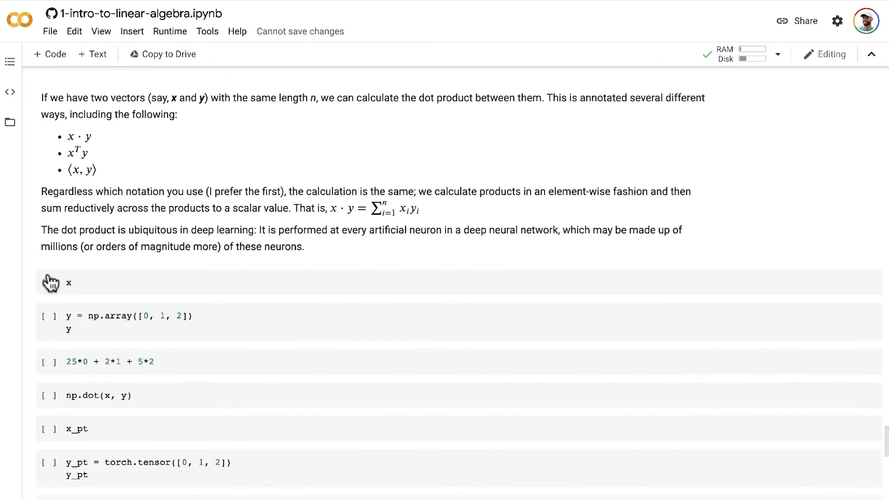
Step: Run the x and y cells to display array([25, 2, 5]) and array([0, 1, 2])
left_click(48, 281)
scroll(36, 247, "down", 3)
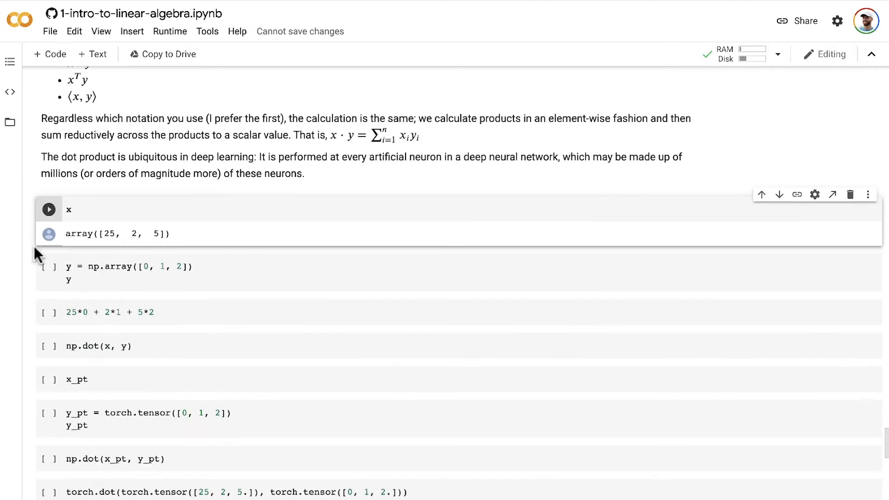
scroll(34, 246, "down", 1)
scroll(36, 254, "down", 1)
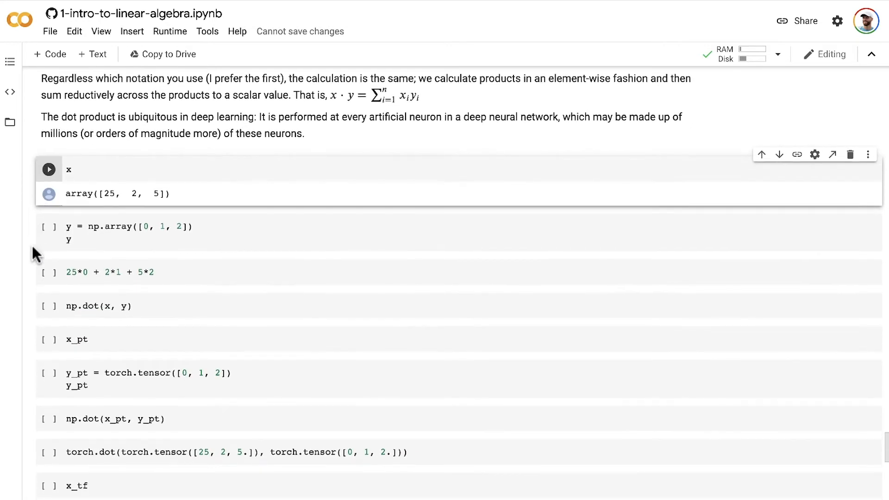
scroll(35, 253, "down", 1)
scroll(35, 257, "down", 1)
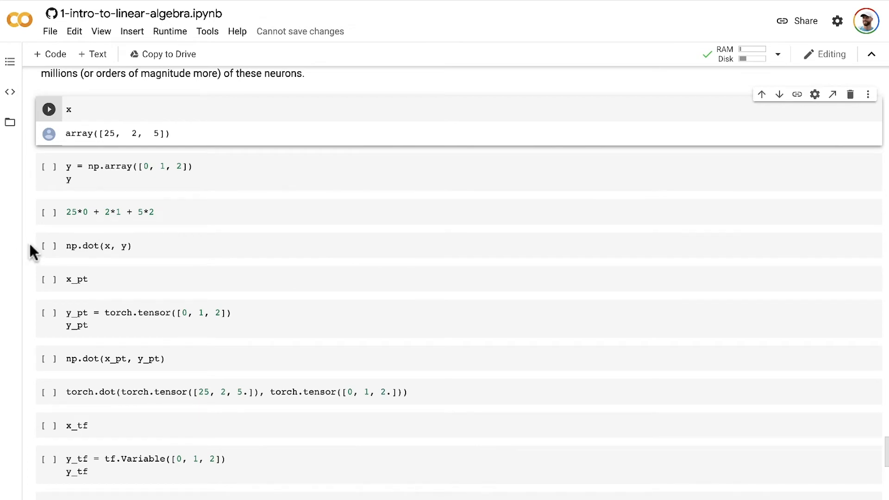
left_click(48, 169)
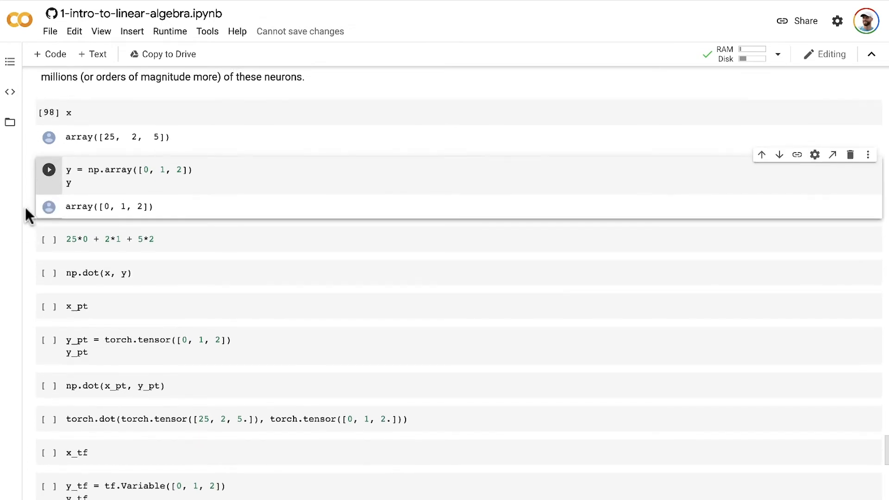
scroll(25, 207, "up", 1)
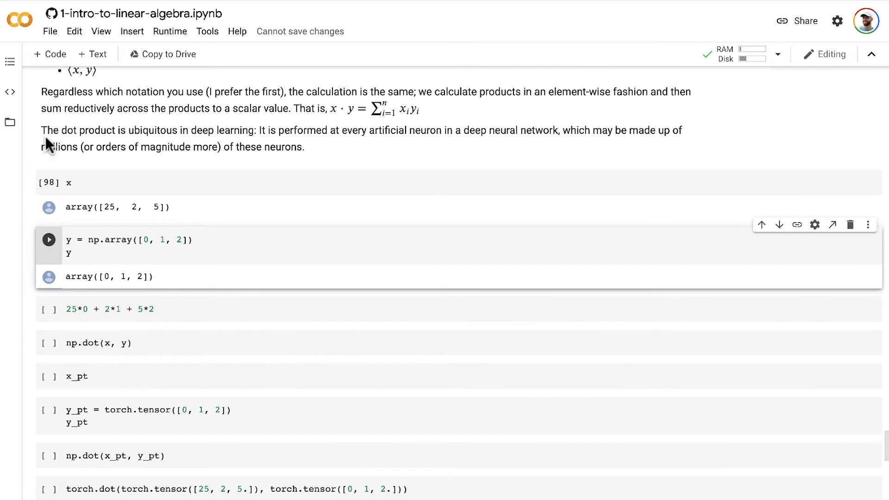
left_click(215, 251)
key("shift+Return")
left_click_drag(83, 309, 168, 311)
Step: Highlight the product terms 25*0, 2*1 and 5*2 of the hand-written sum while explaining
left_click(169, 312)
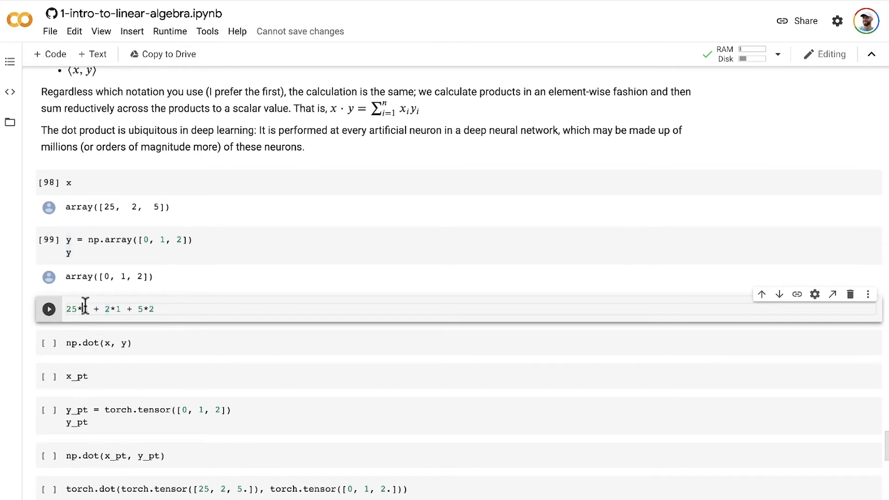
left_click_drag(88, 308, 66, 308)
left_click_drag(121, 310, 105, 308)
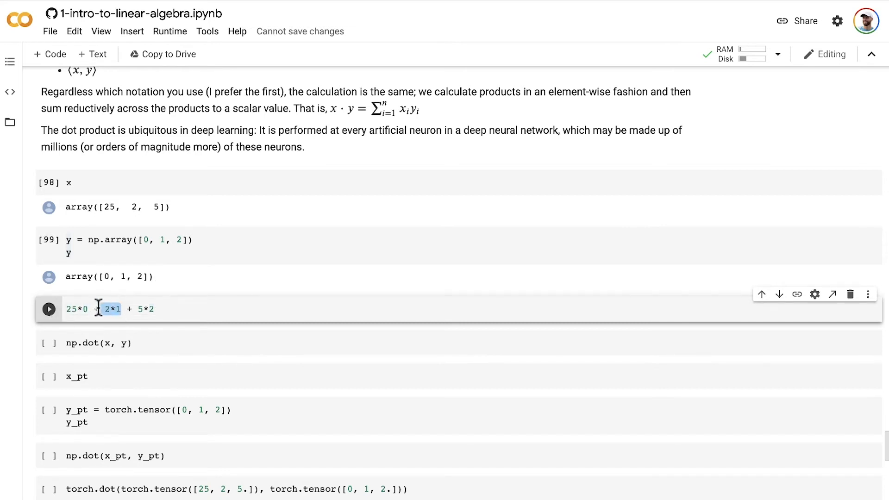
left_click_drag(158, 310, 147, 312)
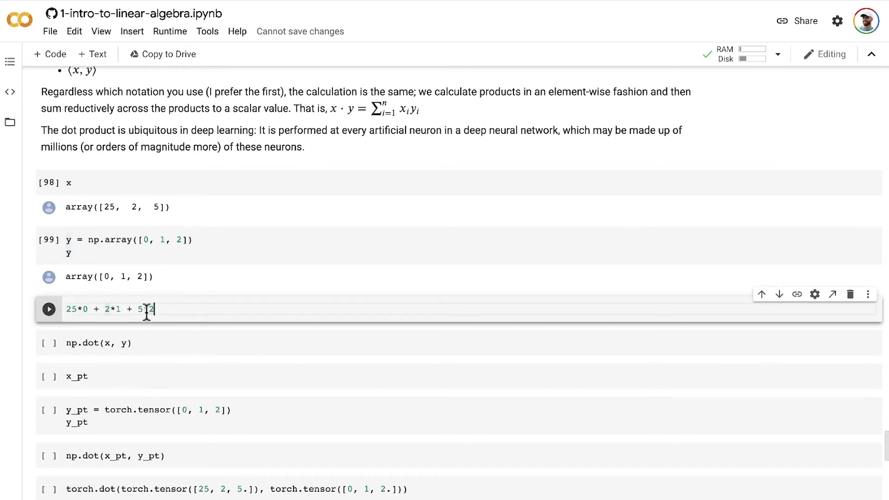
left_click(186, 316)
left_click_drag(66, 309, 160, 314)
left_click(160, 314)
Step: Run the manual 25*0 + 2*1 + 5*2 cell so it outputs 12
left_click(50, 310)
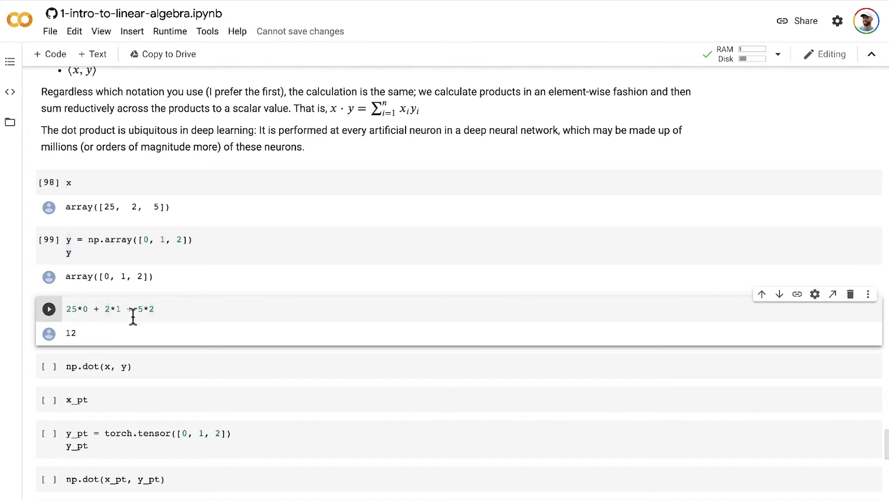
left_click_drag(173, 309, 67, 310)
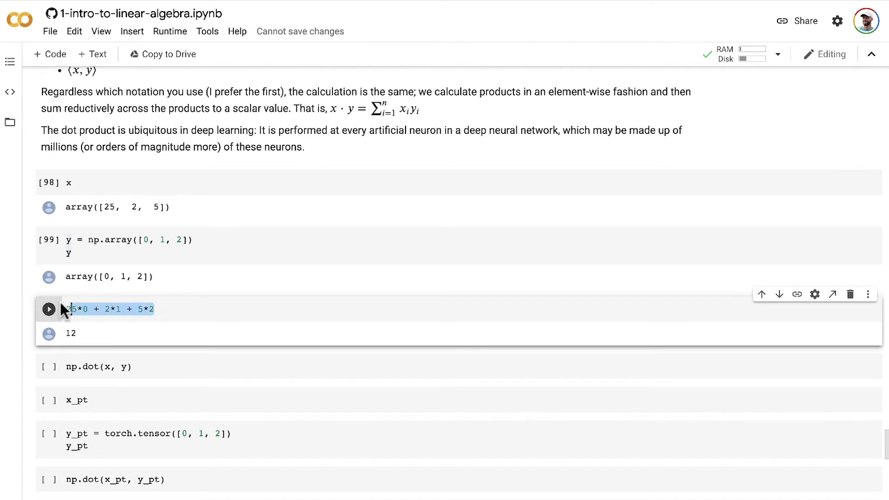
left_click(183, 310)
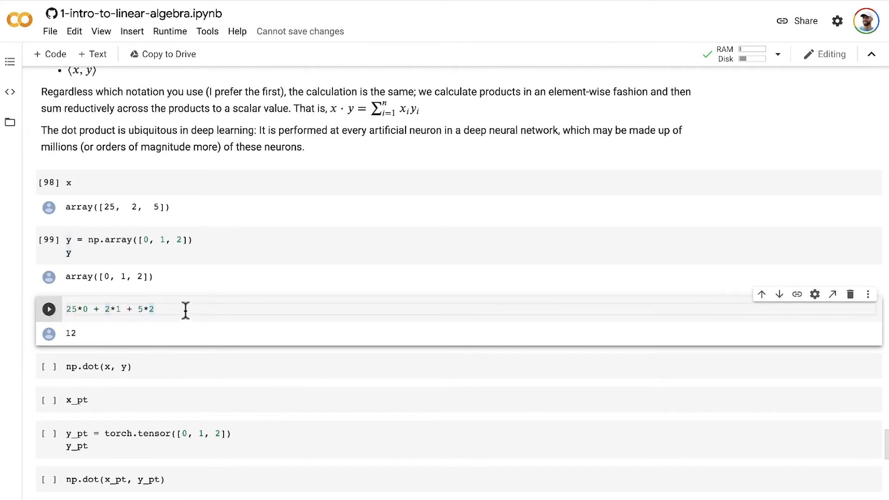
mouse_move(104, 366)
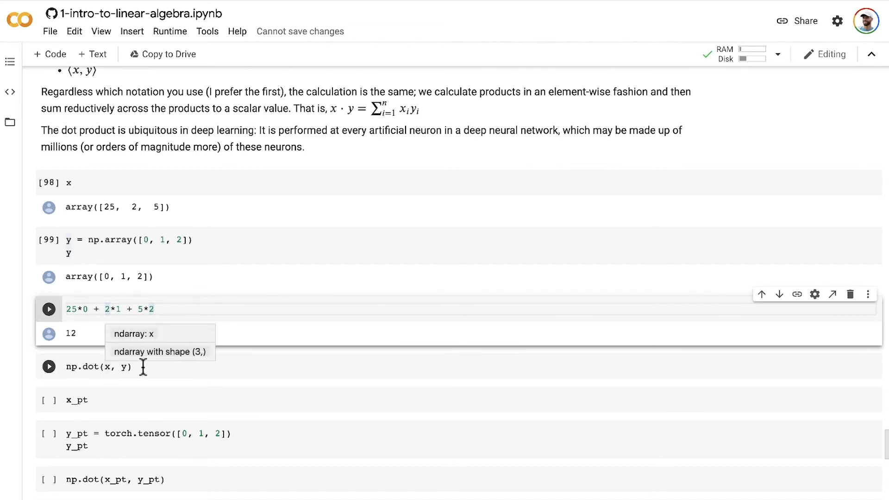
Step: Run np.dot(x, y), the x_pt and y_pt tensor cells, and np.dot(x_pt, y_pt), each dot product returning 12
left_click(47, 366)
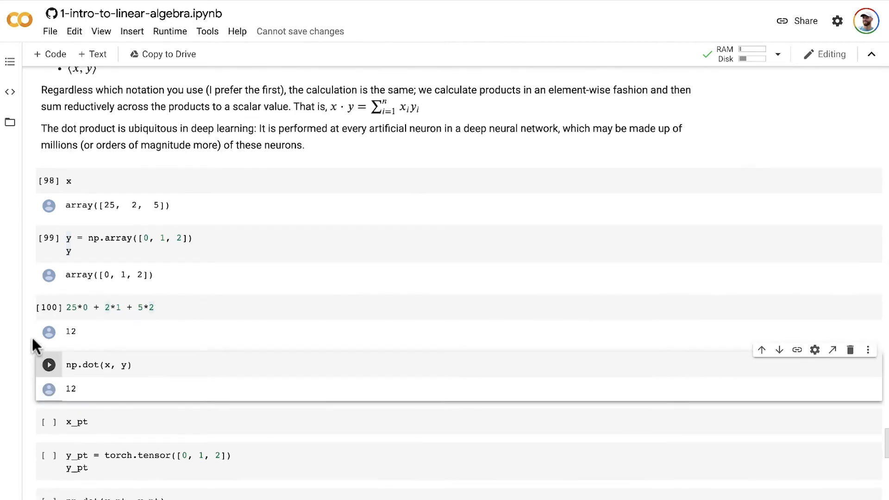
scroll(38, 348, "down", 1)
scroll(38, 350, "down", 1)
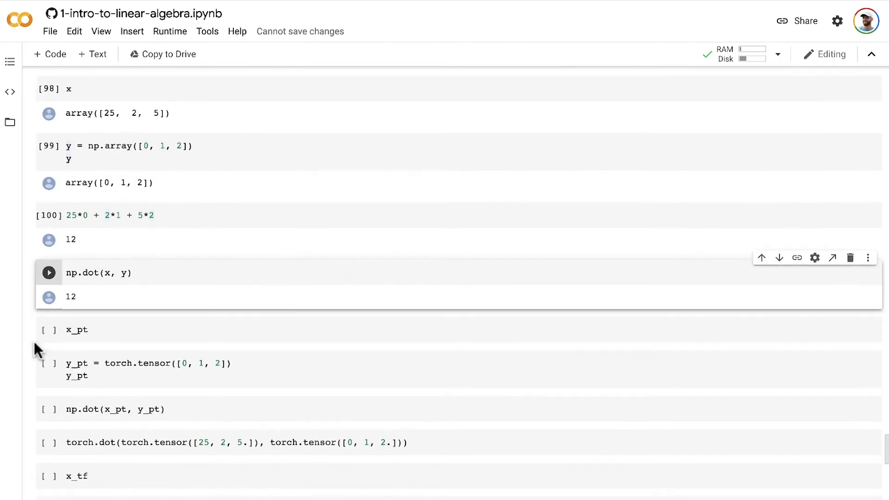
scroll(39, 349, "down", 1)
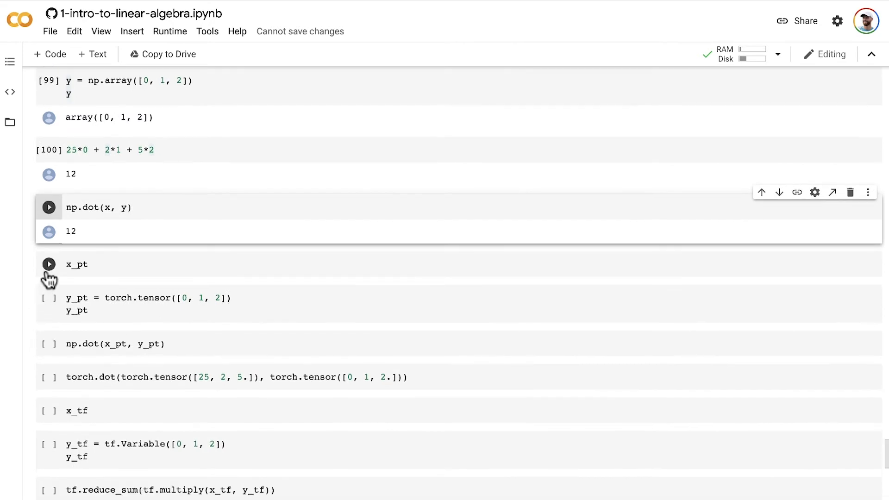
left_click(47, 262)
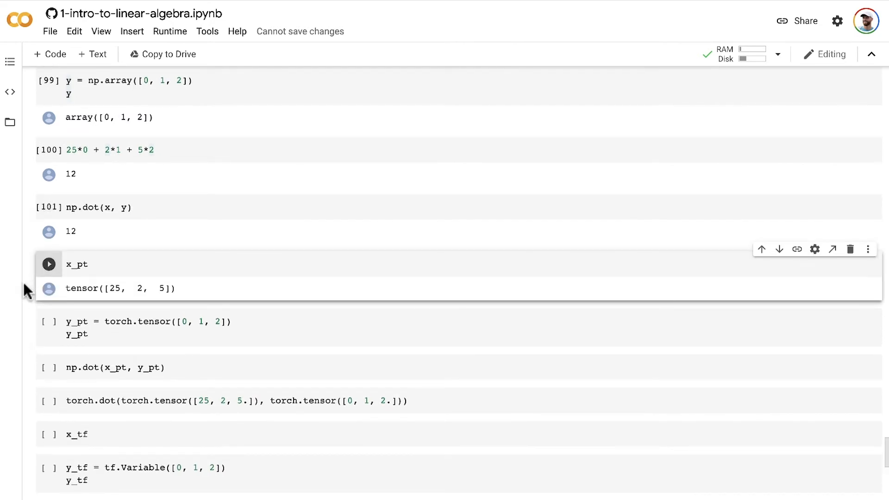
left_click(47, 322)
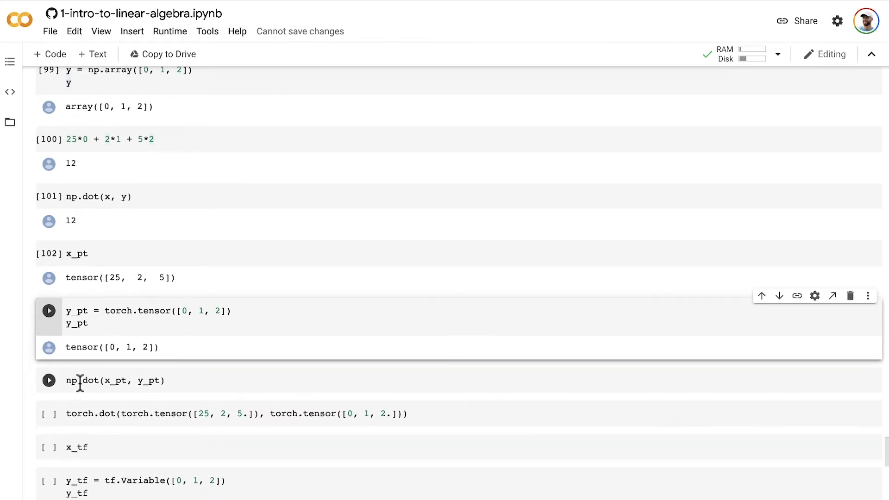
left_click(49, 382)
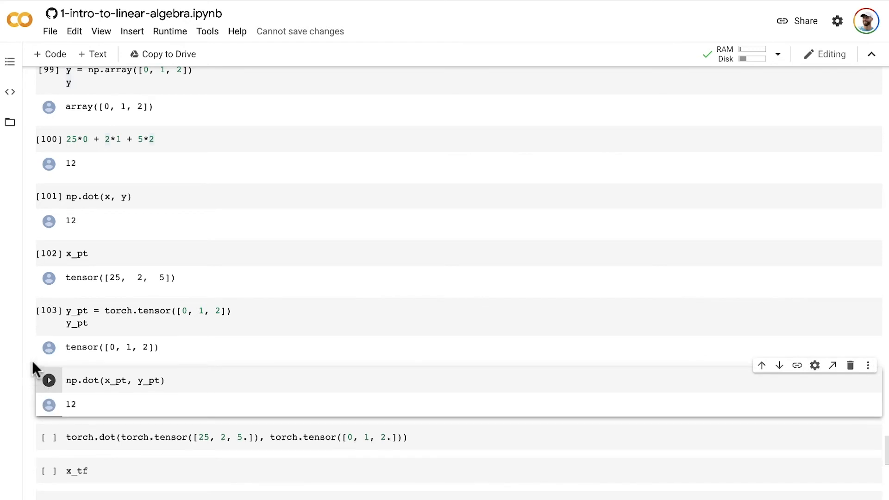
scroll(32, 360, "down", 1)
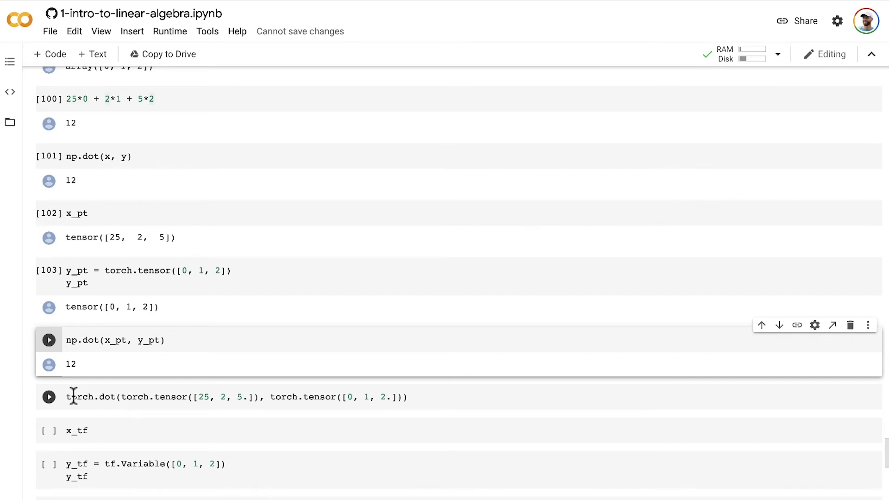
Step: Highlight the torch.dot call and its float tensor values [25, 2, 5.] and [0, 1, 2.] while explaining
left_click_drag(66, 397, 117, 400)
left_click(117, 400)
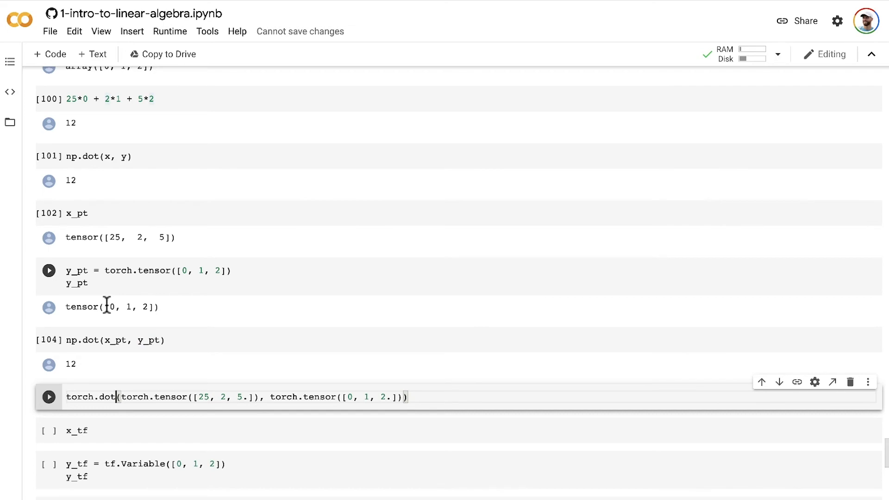
left_click_drag(104, 306, 156, 310)
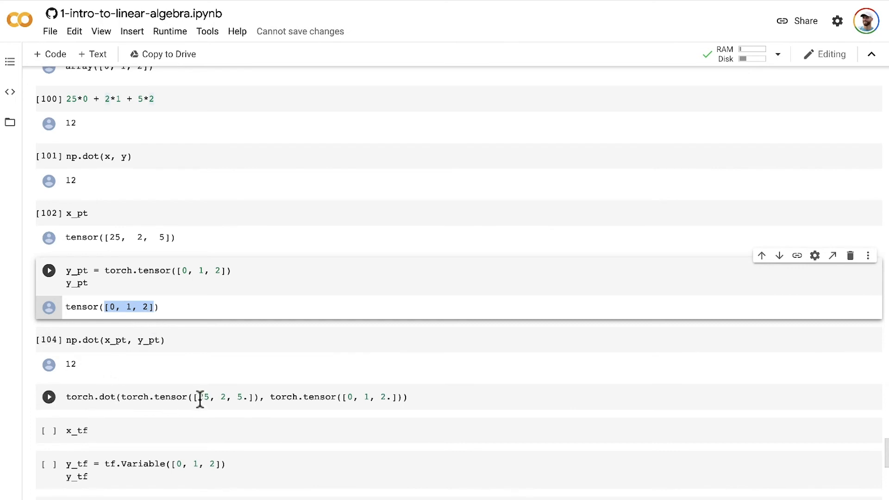
left_click_drag(197, 396, 250, 397)
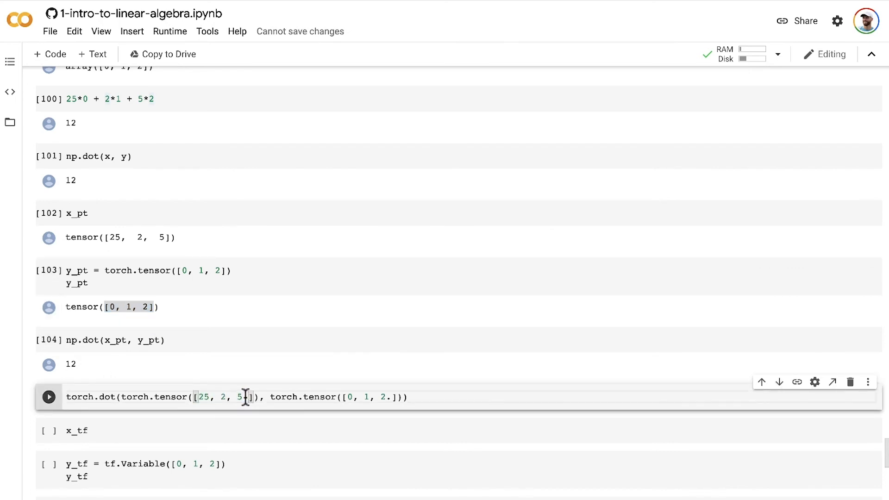
left_click(387, 397)
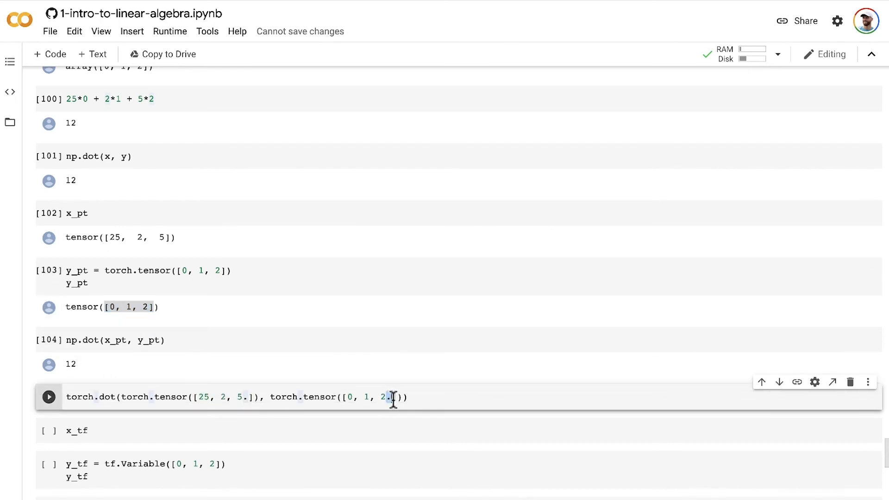
left_click(370, 396)
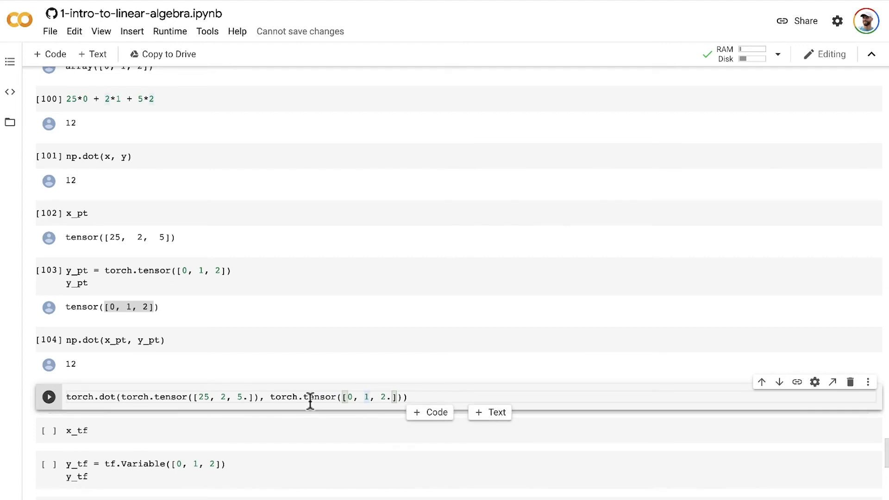
Step: Run torch.dot to get tensor(12.) and compare it with the np.dot result 12
left_click(49, 396)
scroll(32, 388, "down", 1)
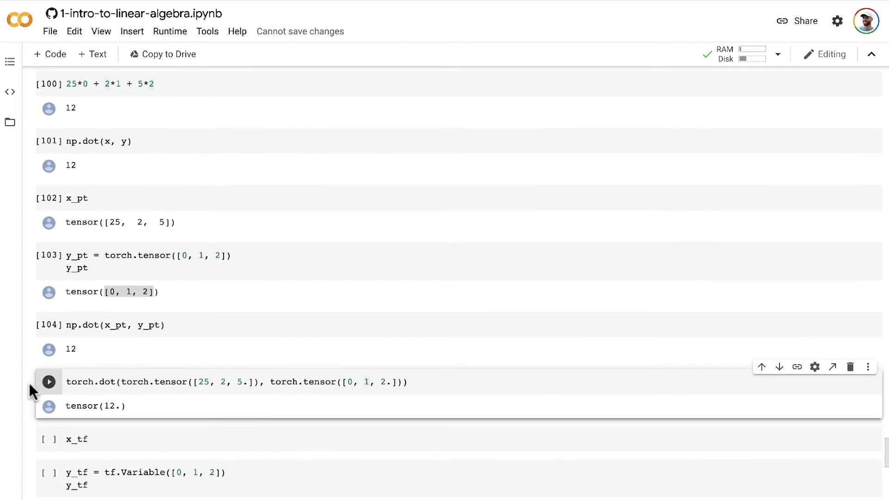
scroll(28, 391, "down", 2)
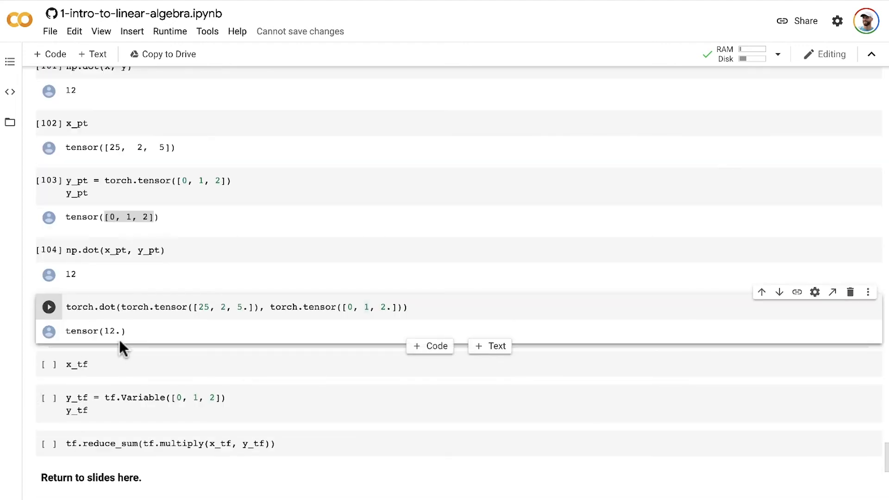
left_click_drag(121, 331, 104, 331)
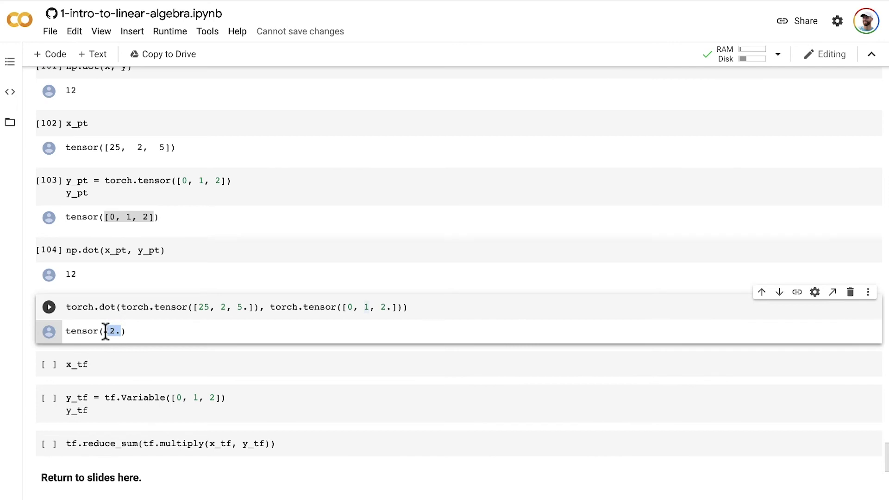
left_click(149, 333)
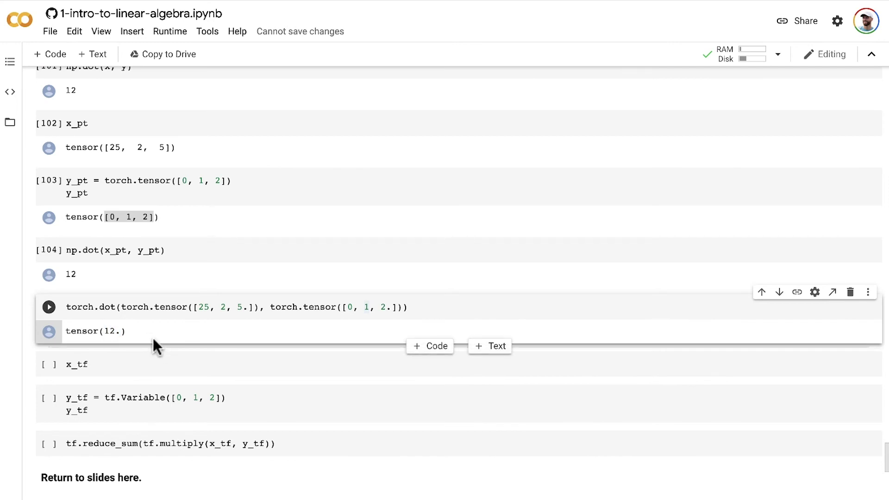
left_click(73, 274)
left_click_drag(73, 274, 67, 275)
left_click(90, 272)
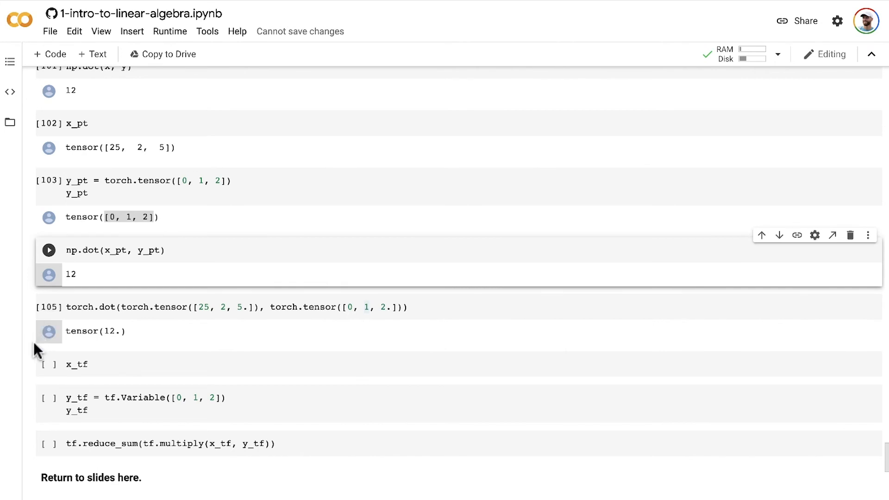
Step: Run the x_tf and y_tf cells to display the TensorFlow vectors
left_click(47, 362)
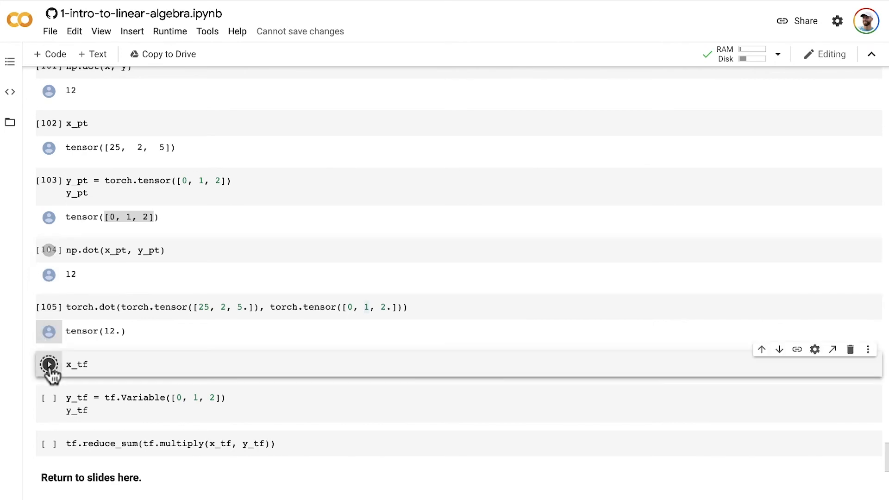
scroll(36, 360, "down", 1)
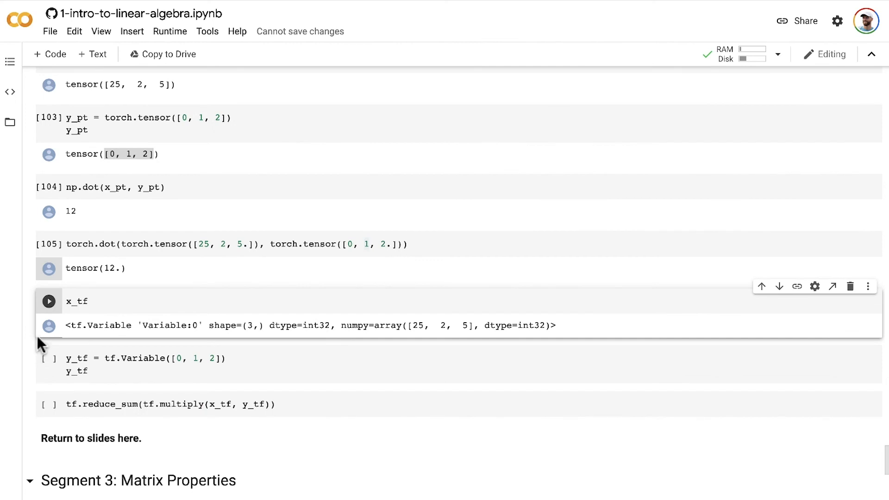
left_click(47, 359)
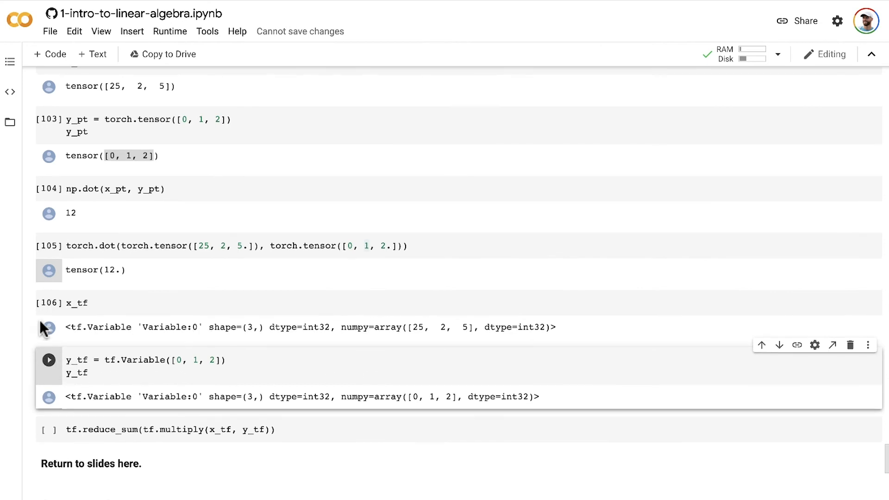
left_click(187, 148)
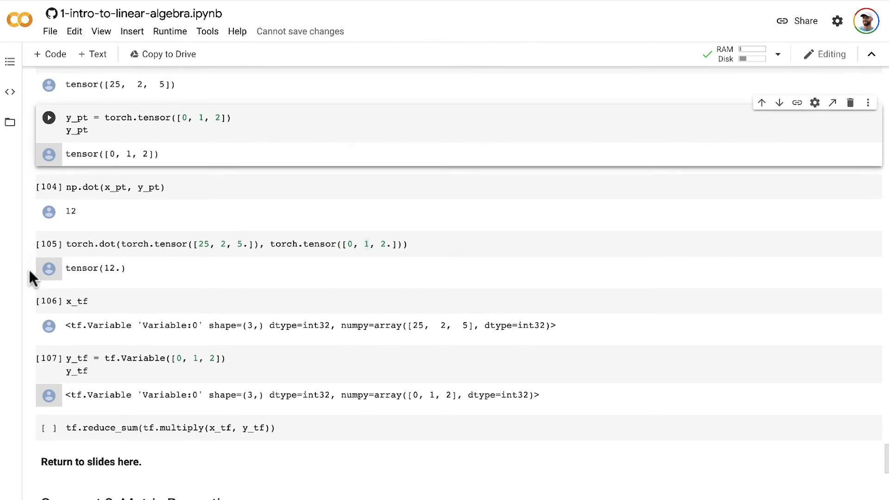
scroll(29, 270, "down", 1)
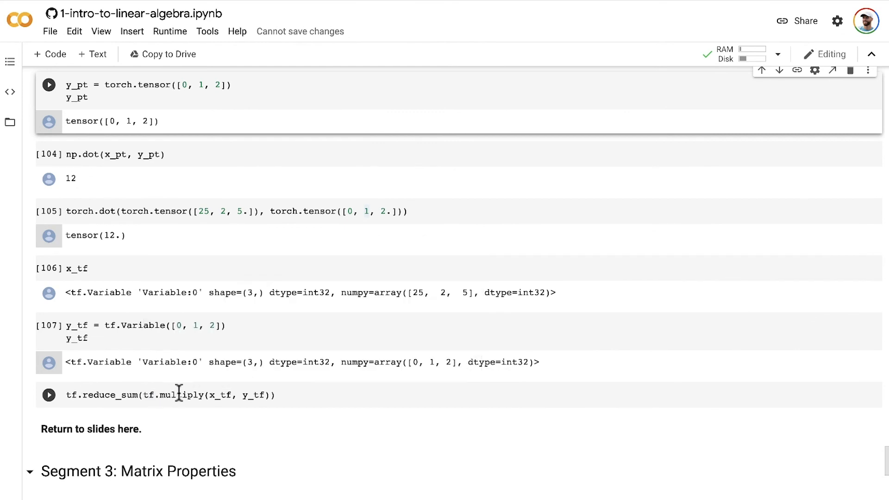
Step: Point out multiply and reduce_sum, then run tf.reduce_sum(tf.multiply(x_tf, y_tf)) returning 12
double_click(182, 394)
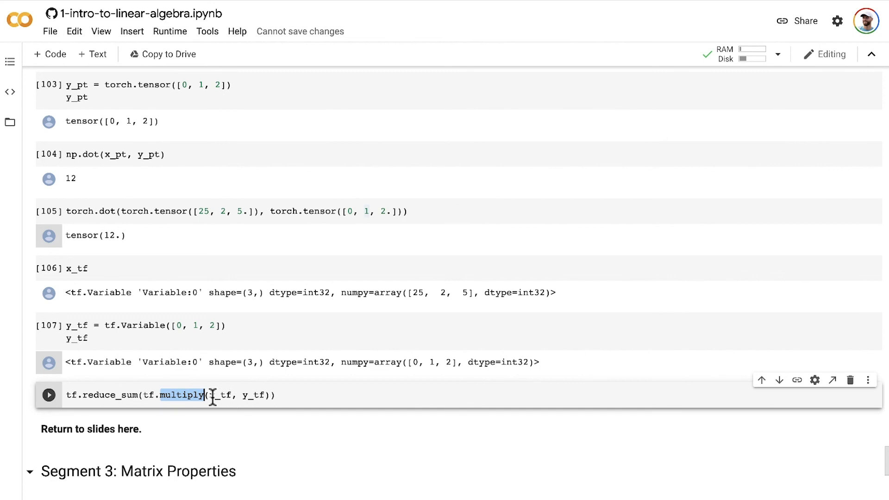
left_click(280, 393)
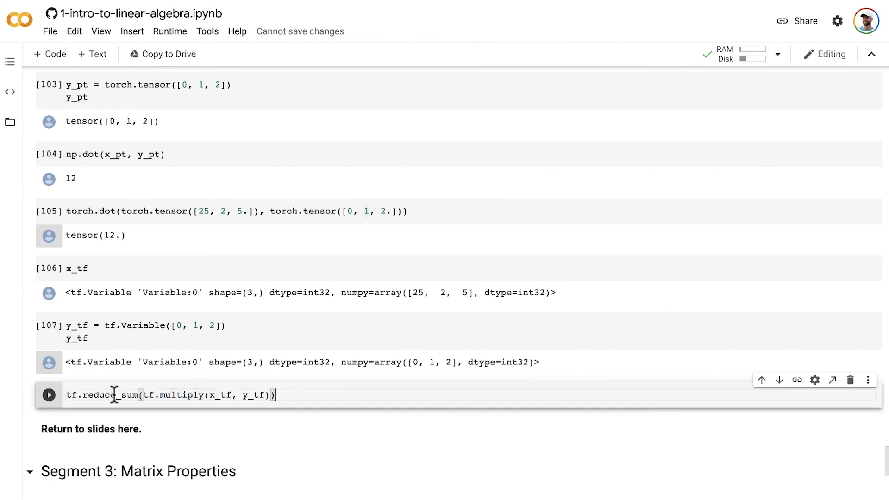
double_click(113, 395)
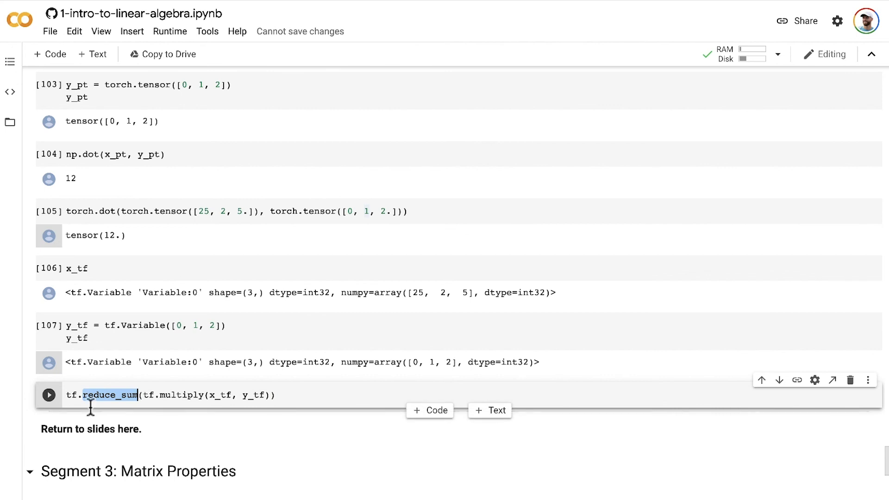
left_click(47, 395)
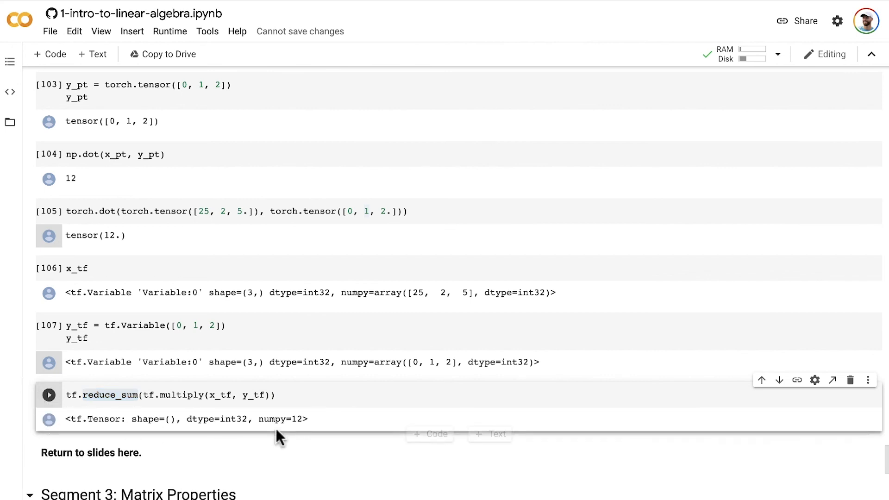
double_click(297, 419)
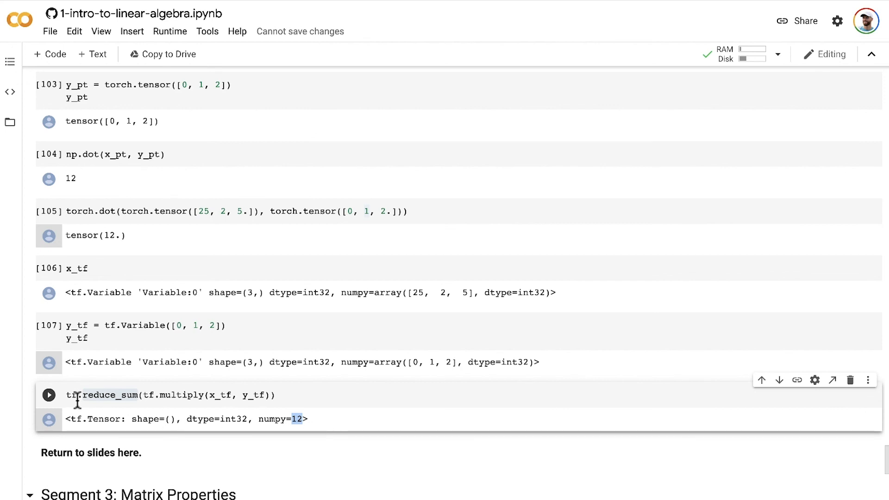
left_click(295, 395)
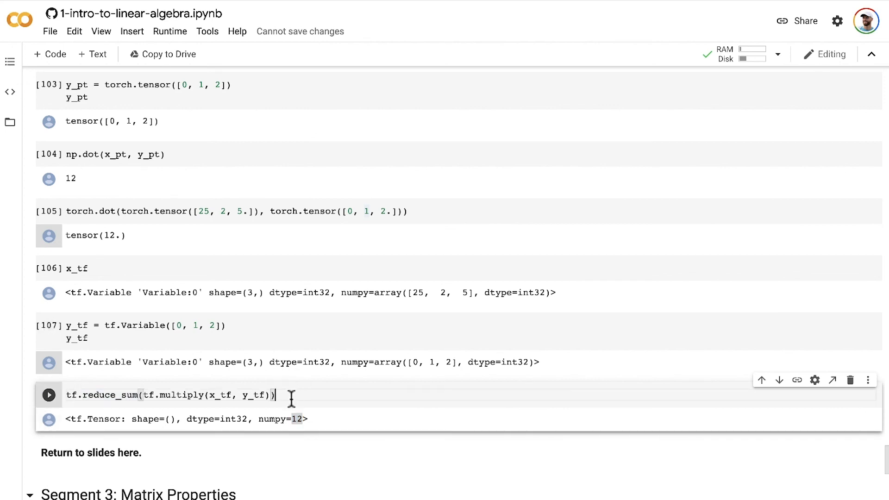